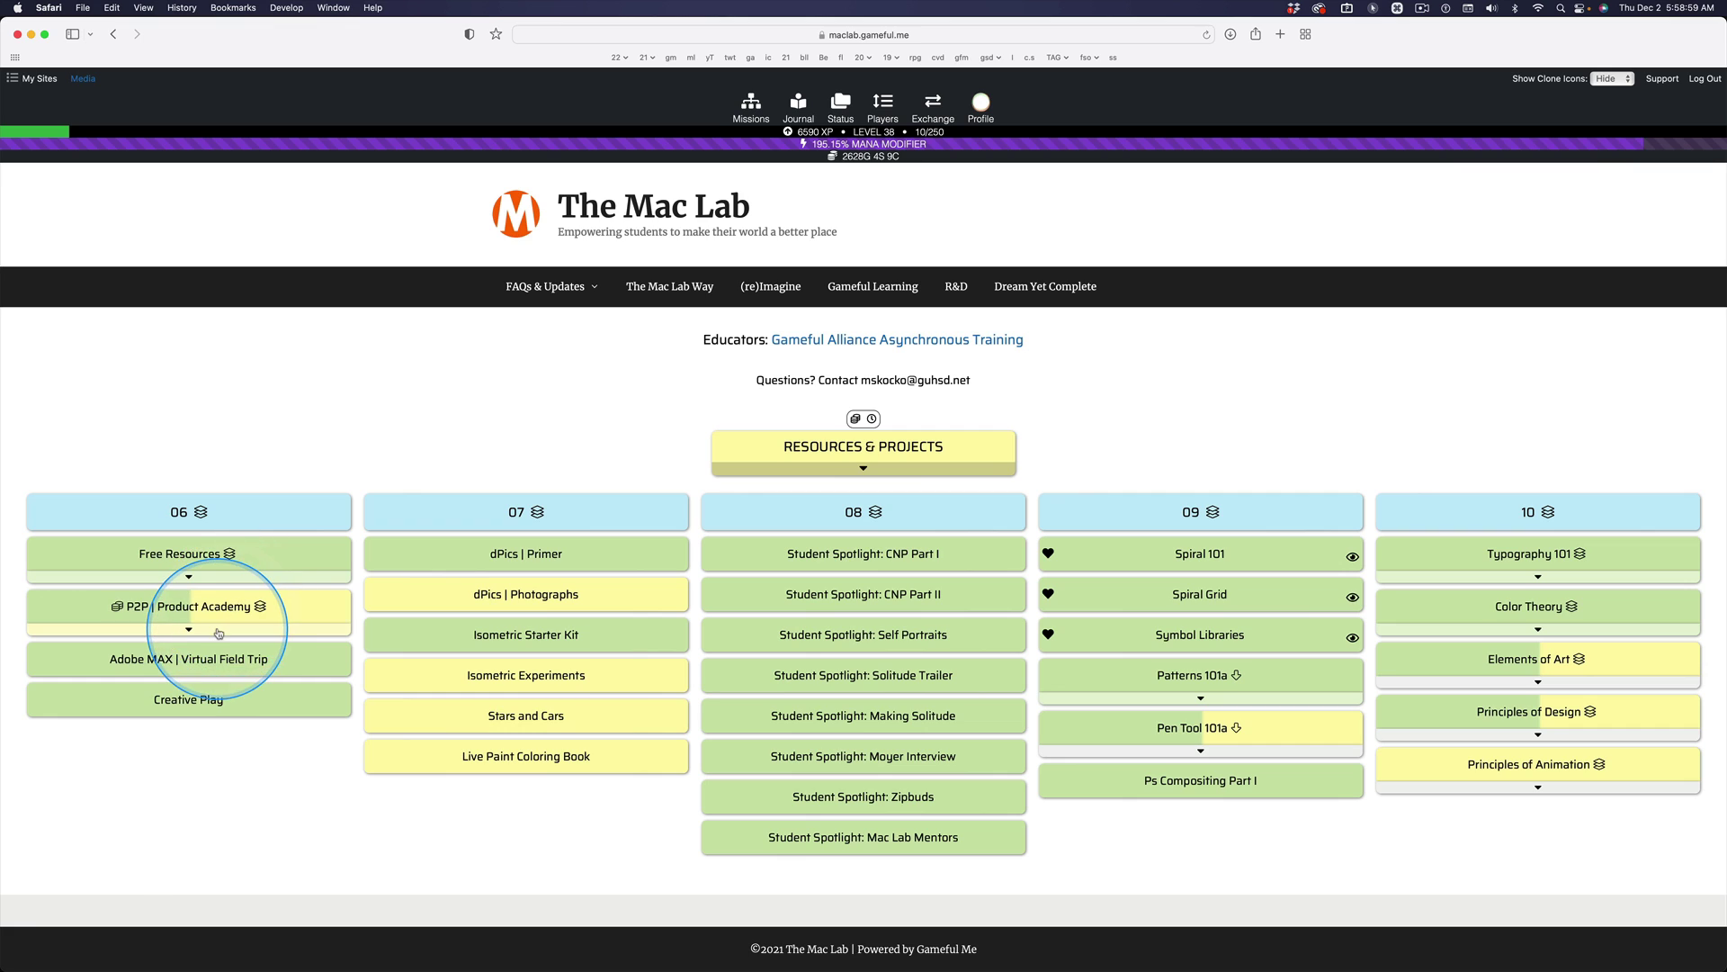
Expand the P2P | Product Academy card to list Opportunity through Launch Your Product
left_click(189, 627)
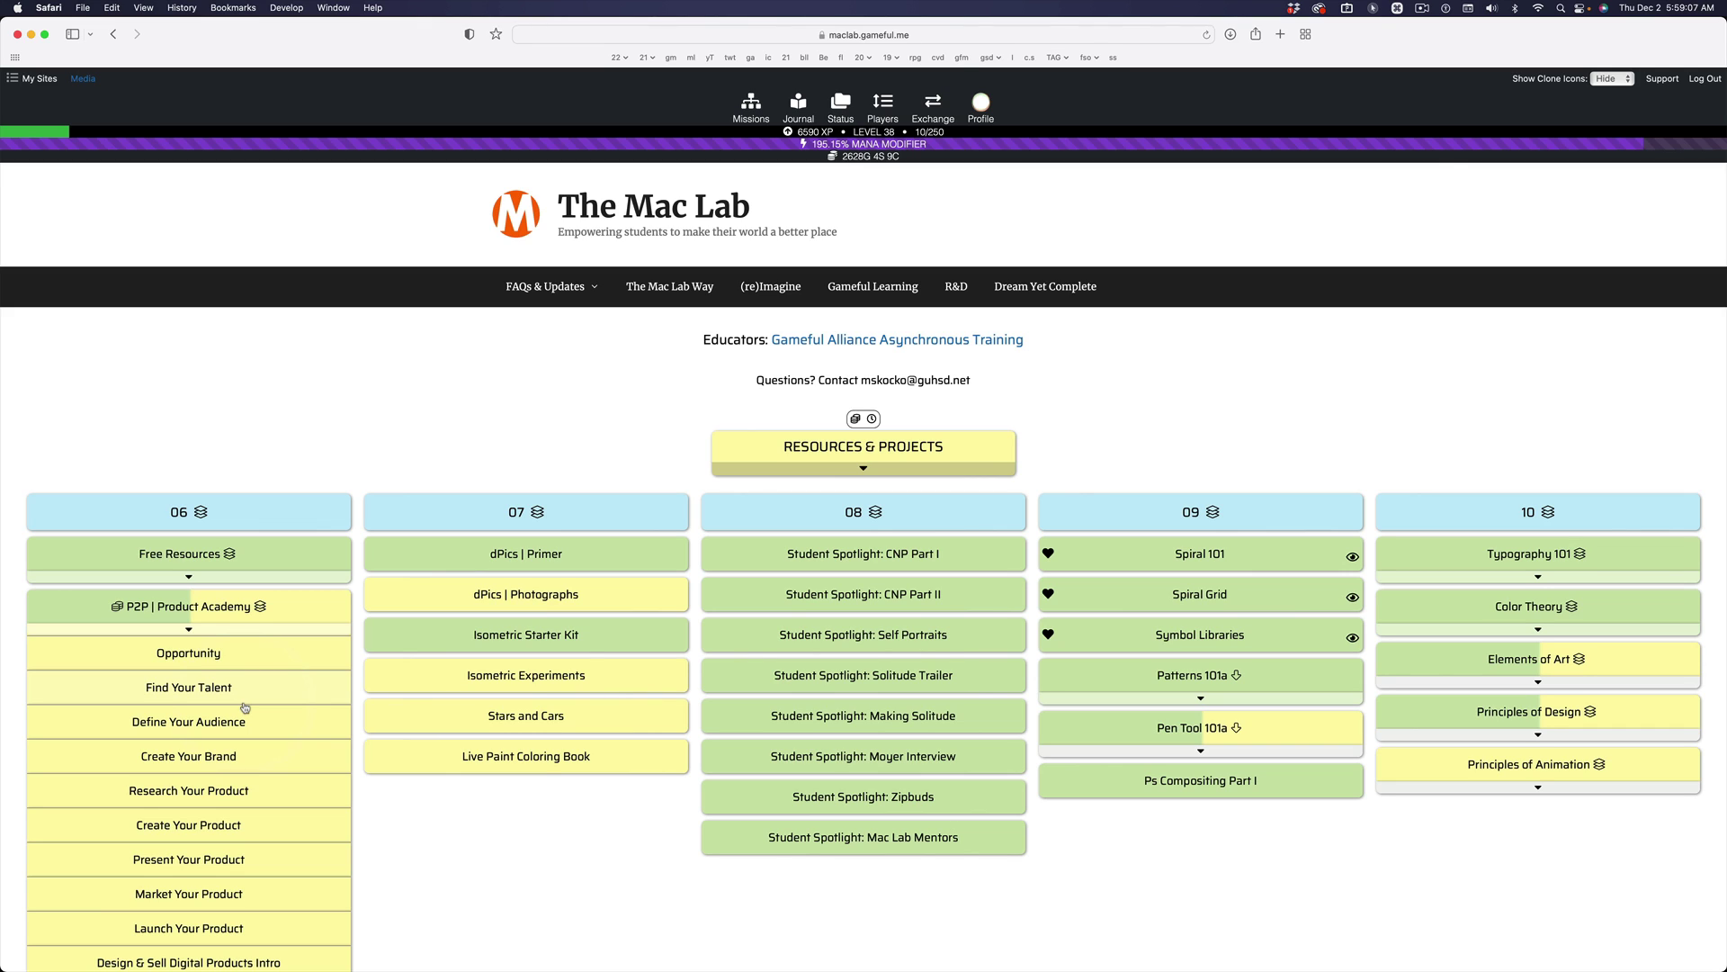
left_click(216, 615)
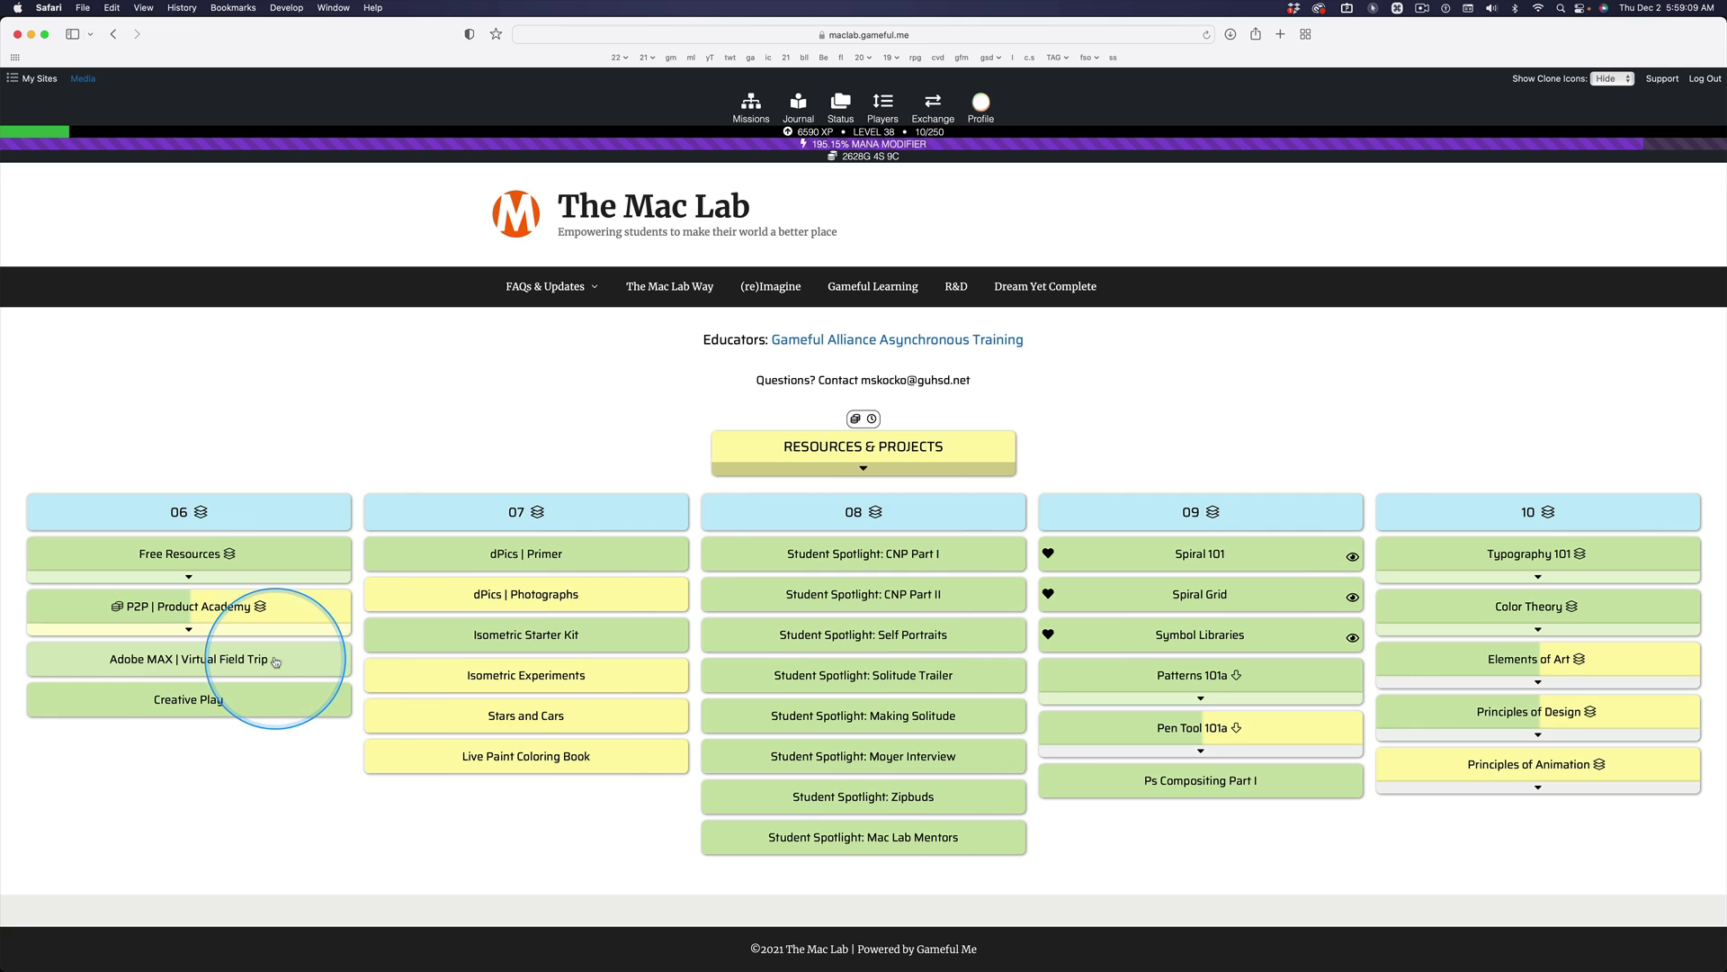
left_click(217, 615)
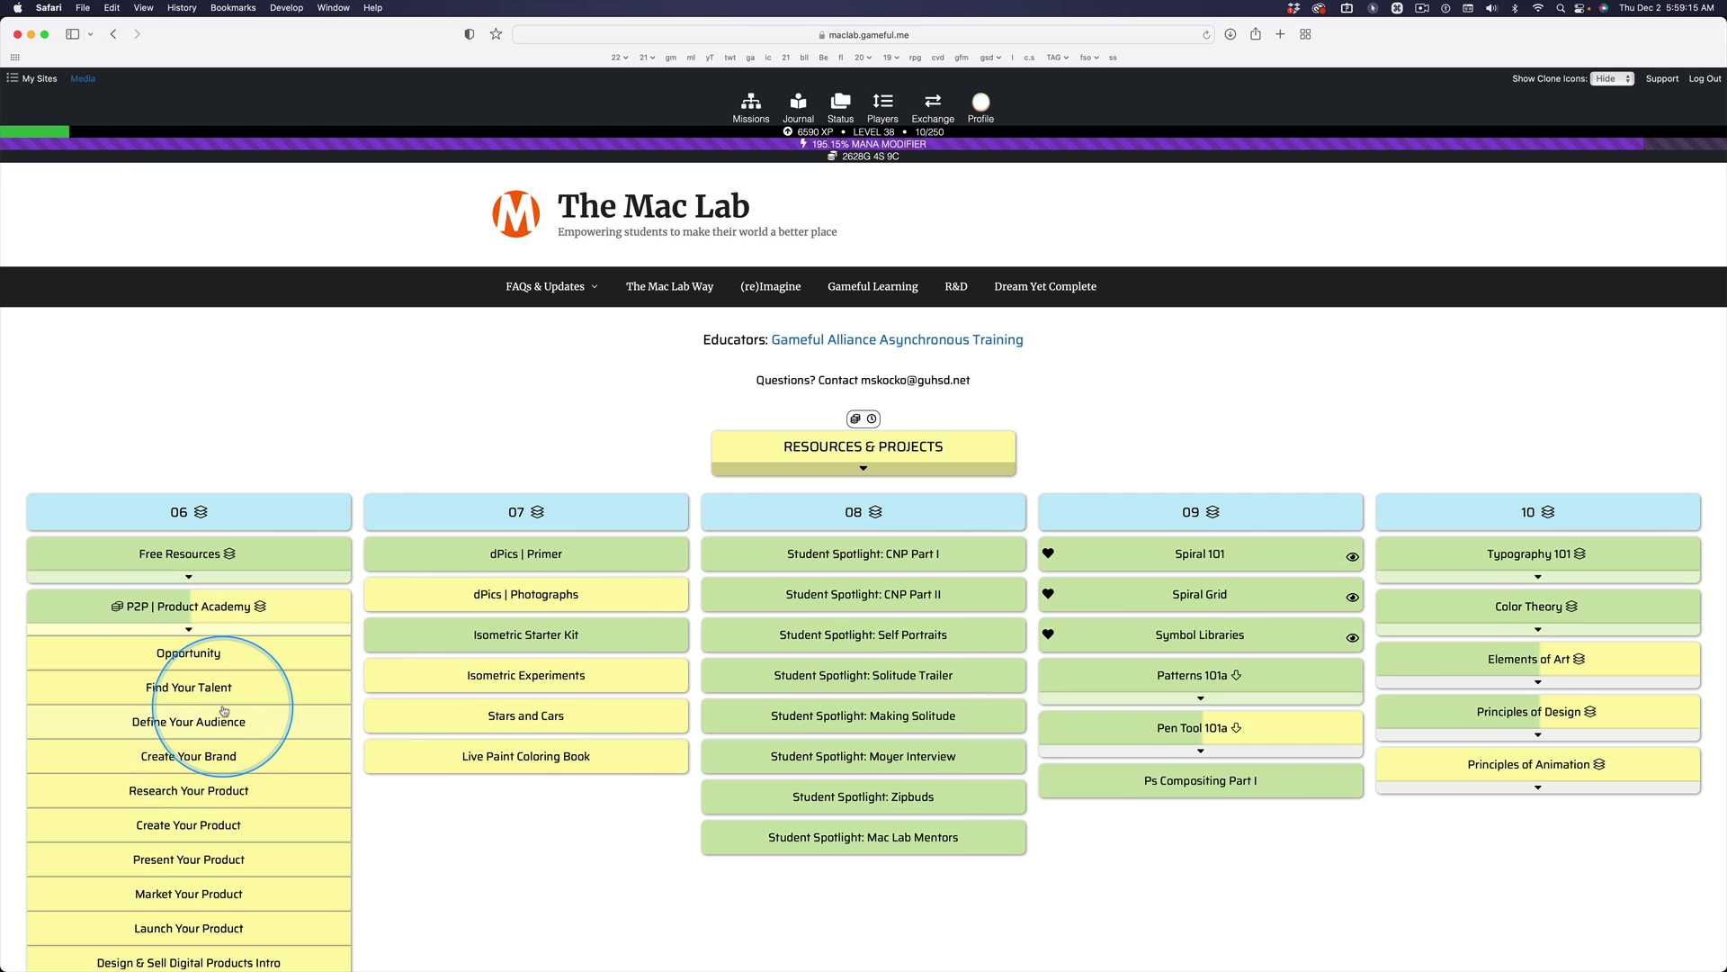
Close the P2P | Product Academy dropdown, revealing Adobe MAX | Virtual Field Trip and Creative Play
left_click(224, 630)
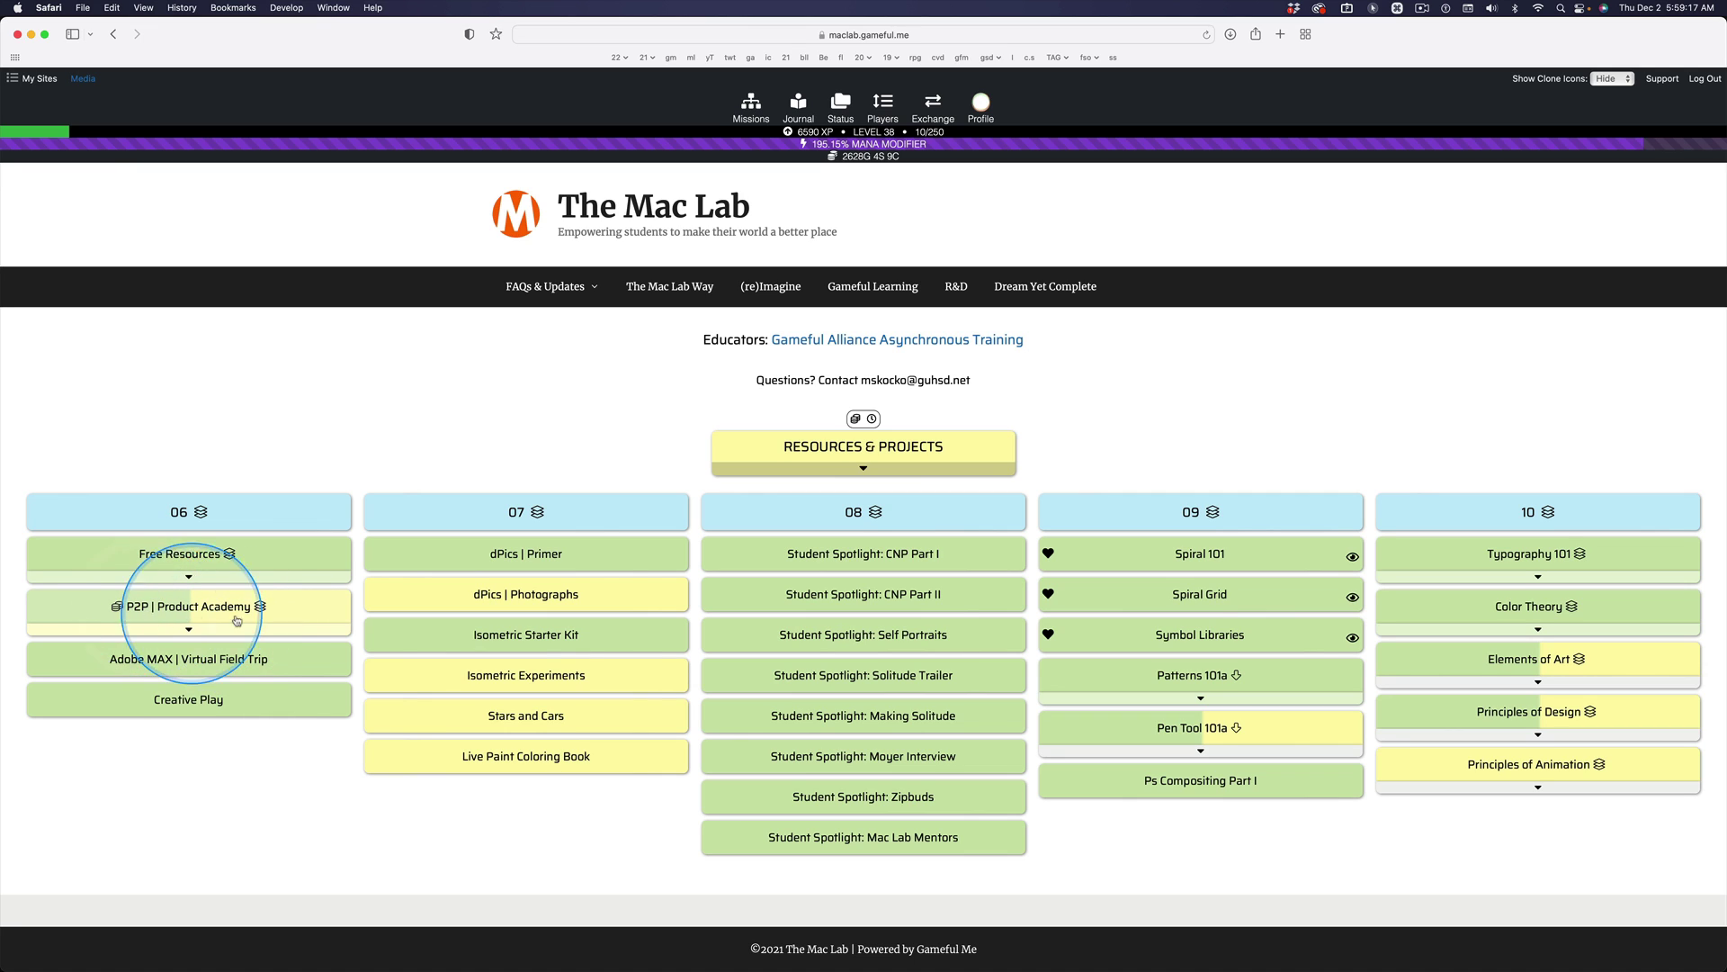